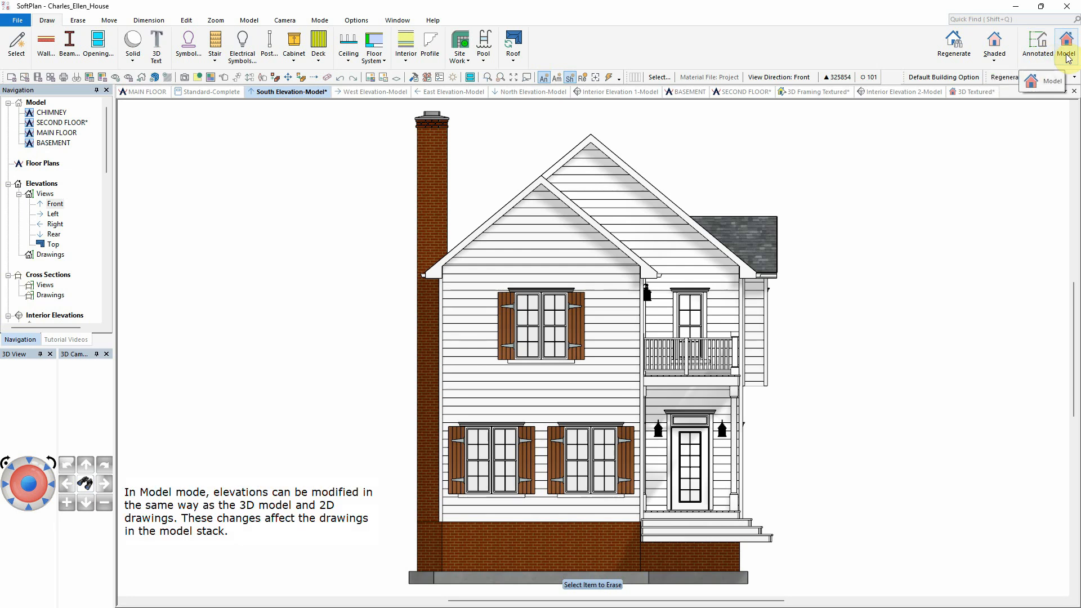
In Model mode, add a gable frieze and a gable vent with its existing vent options to the front gable's roof edge
{"action": "left_click", "coordinate": [1067, 57]}
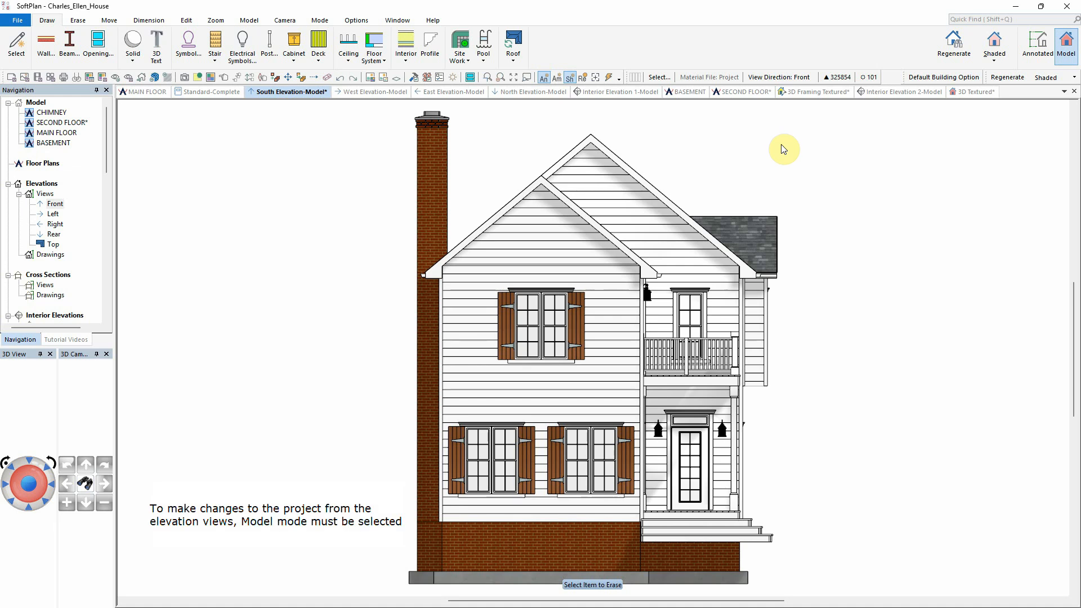
{"action": "right_click", "coordinate": [516, 202]}
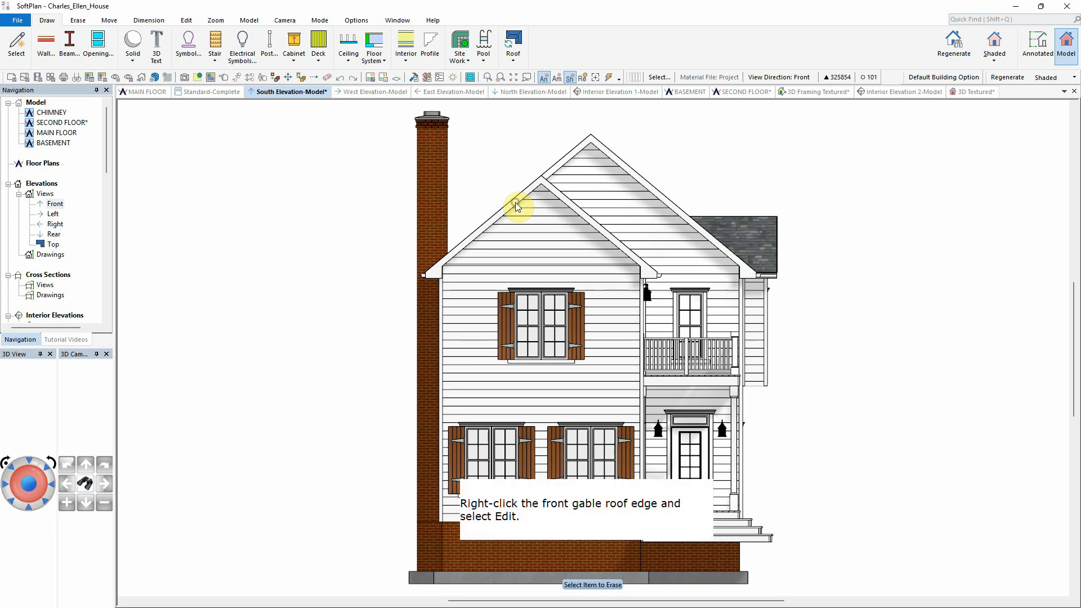
{"action": "left_click", "coordinate": [546, 228]}
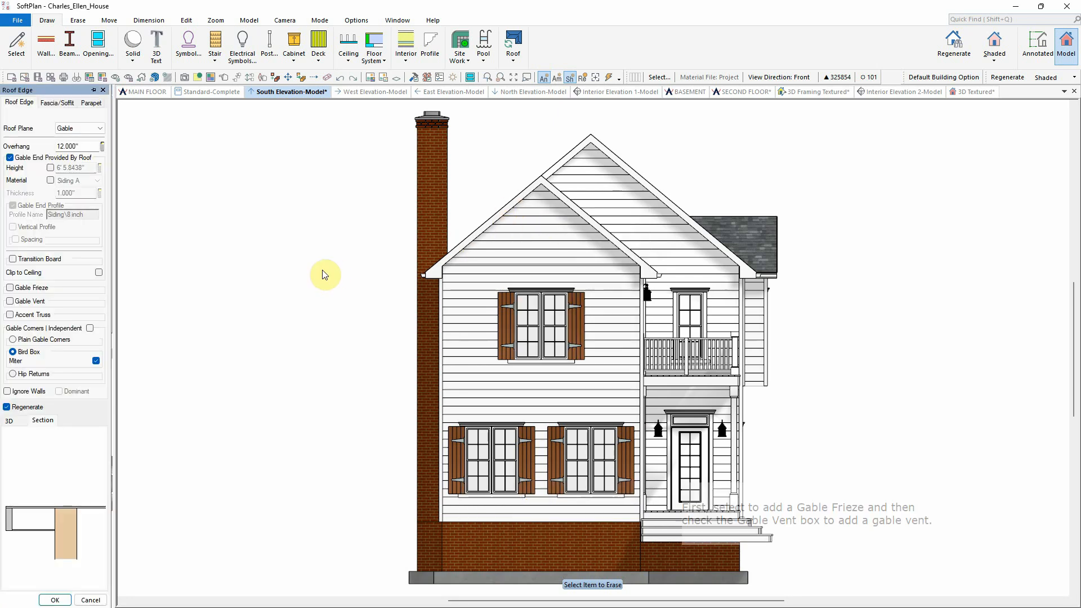
{"action": "left_click", "coordinate": [28, 288]}
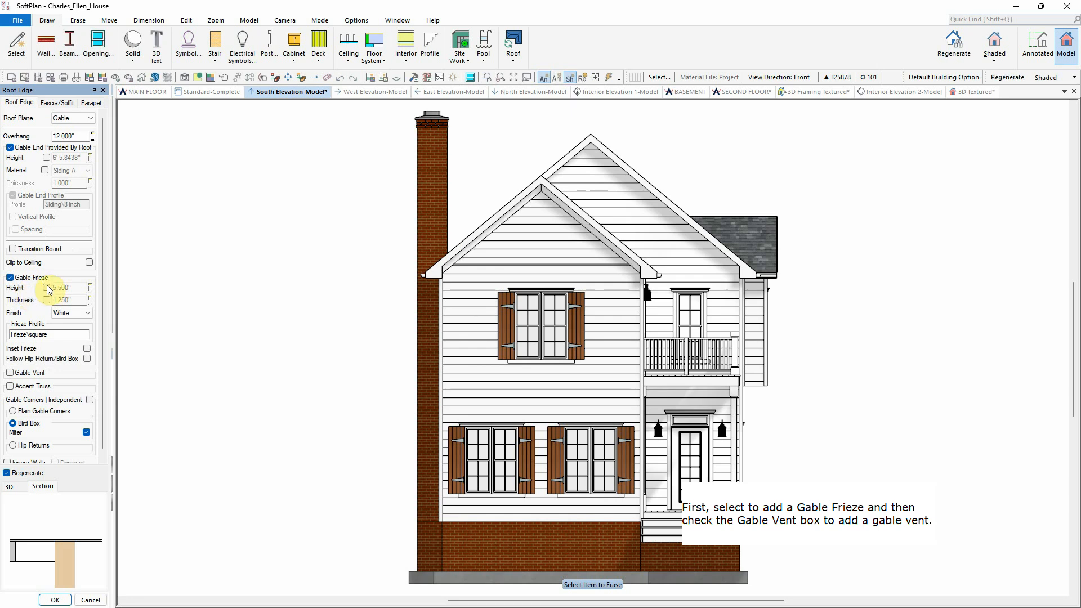
{"action": "left_click", "coordinate": [40, 373]}
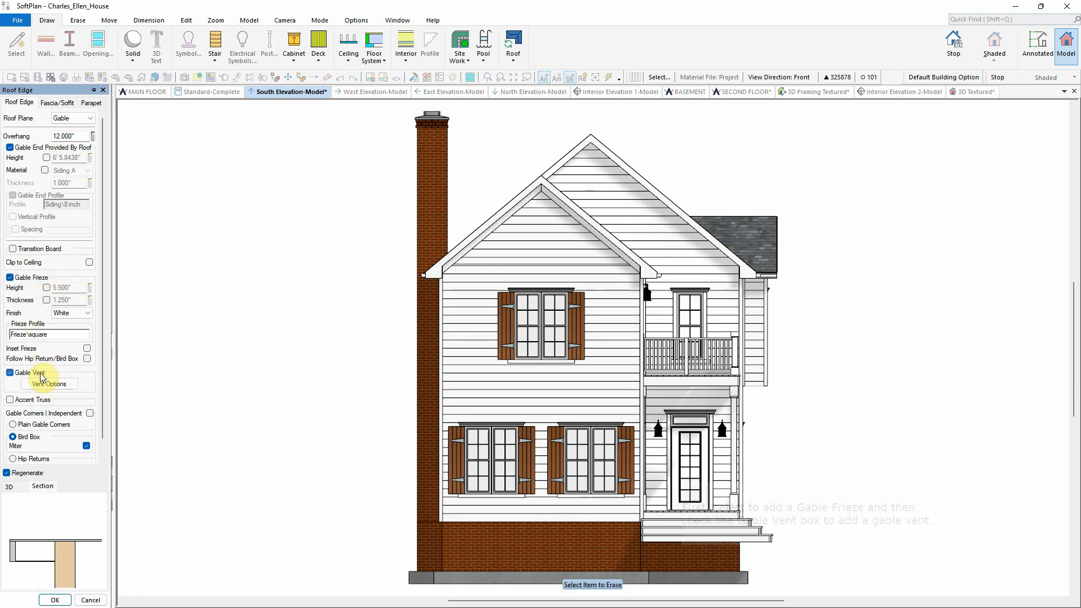
{"action": "left_click", "coordinate": [62, 385]}
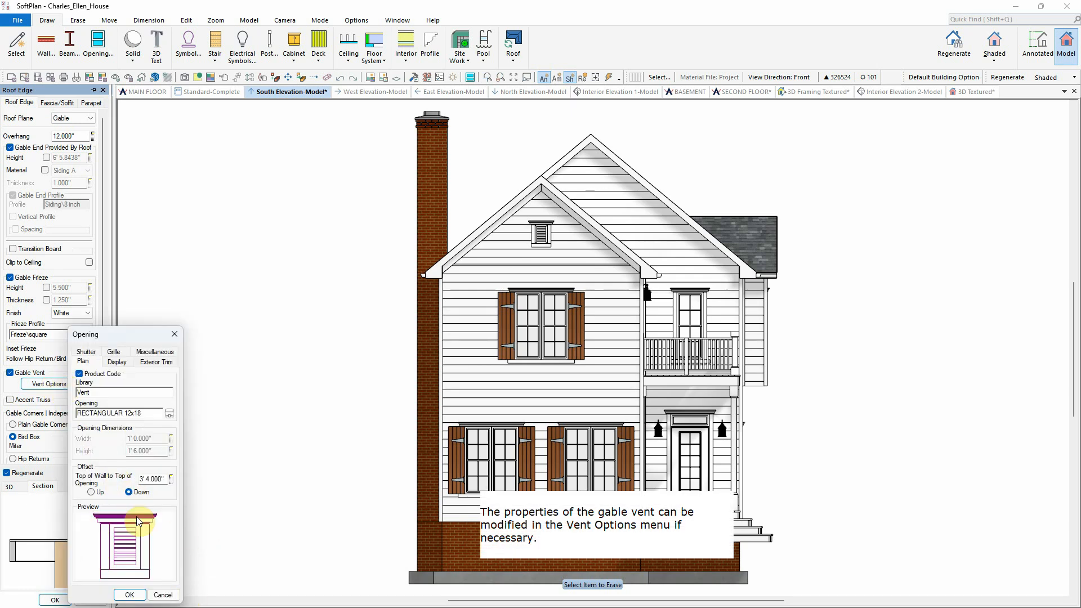
{"action": "left_click", "coordinate": [130, 595]}
{"action": "left_click", "coordinate": [55, 599]}
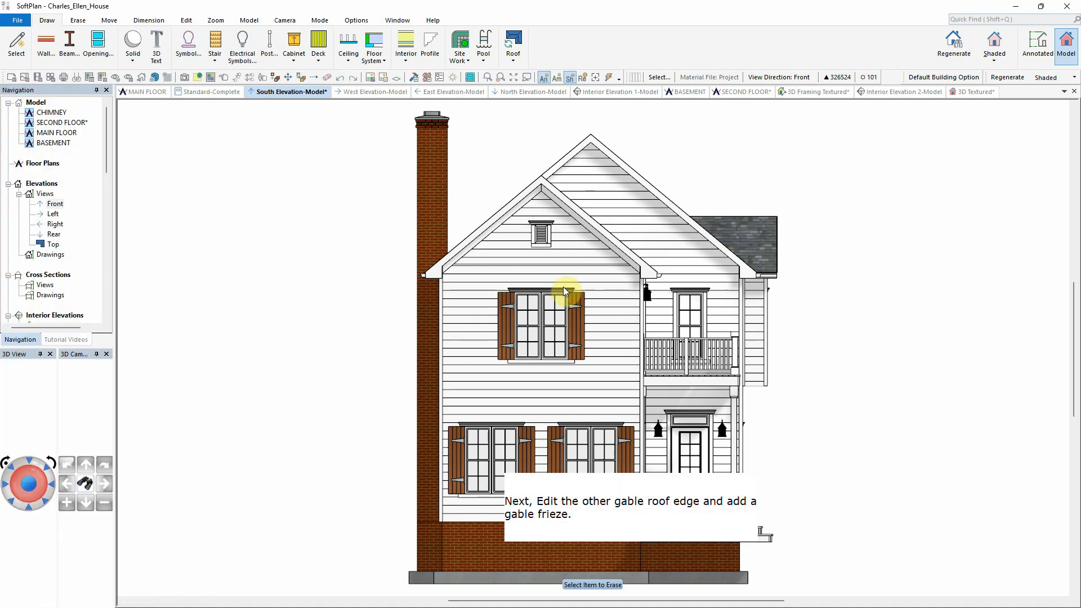
Add a gable frieze to the roof edge of the taller gable behind the front one
{"action": "right_click", "coordinate": [629, 174]}
{"action": "left_click", "coordinate": [648, 196]}
{"action": "left_click", "coordinate": [30, 288]}
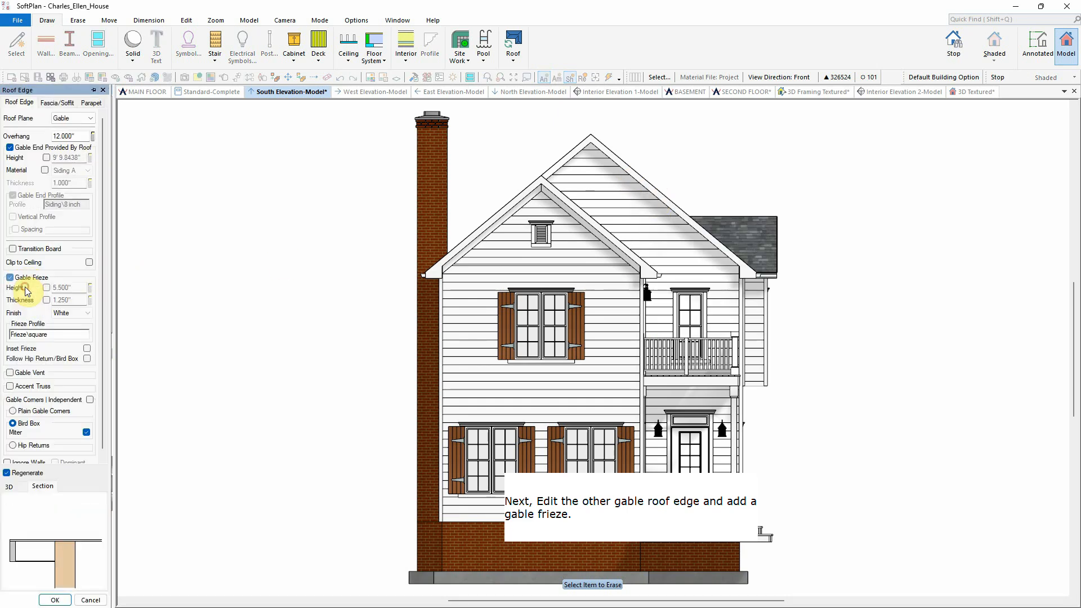
{"action": "left_click", "coordinate": [55, 600]}
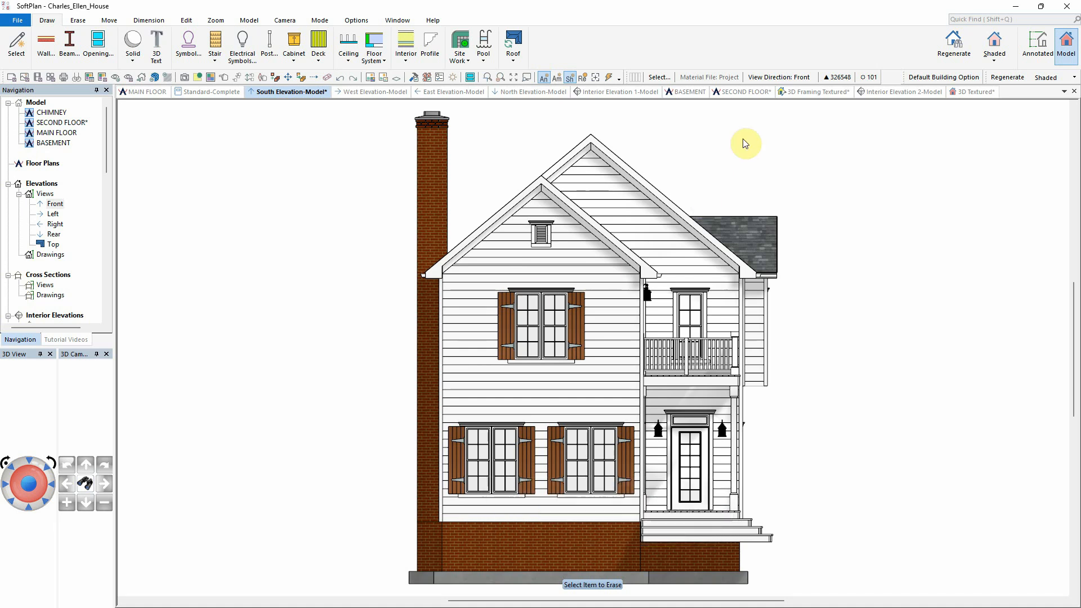
Switch the south elevation to Annotated mode and hide the elevation markers on its left side
{"action": "left_click", "coordinate": [1036, 45]}
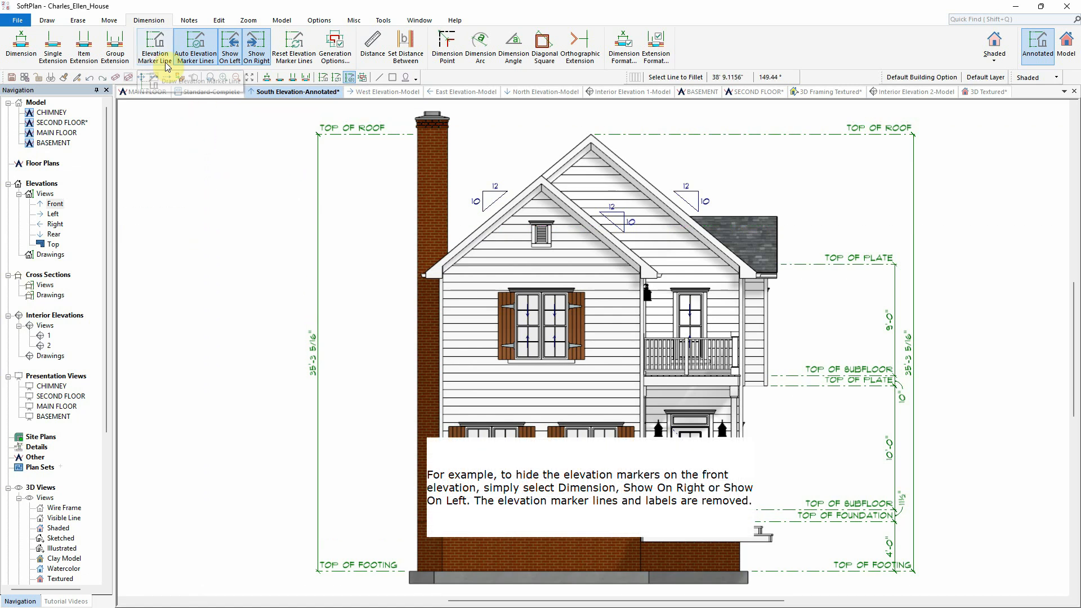
{"action": "left_click", "coordinate": [229, 57]}
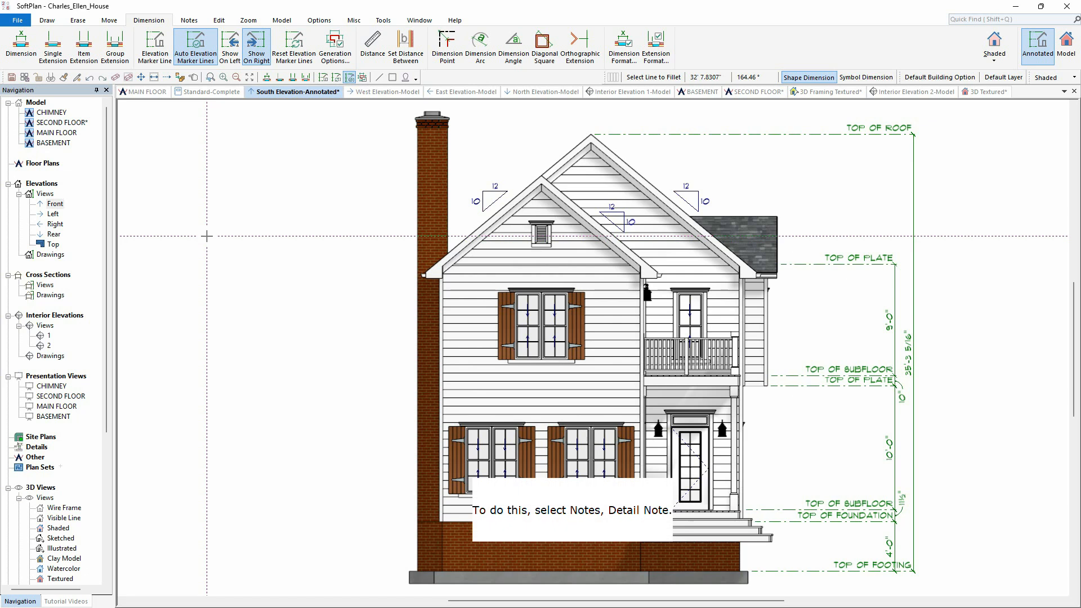
Place a horizontal detail note left of the chimney reading "ARCHITECTURAL SHINGLE ROOF W/ CONT. RIDGE VENT - SEE ROOF PLAN" on two lines
{"action": "left_click", "coordinate": [188, 20]}
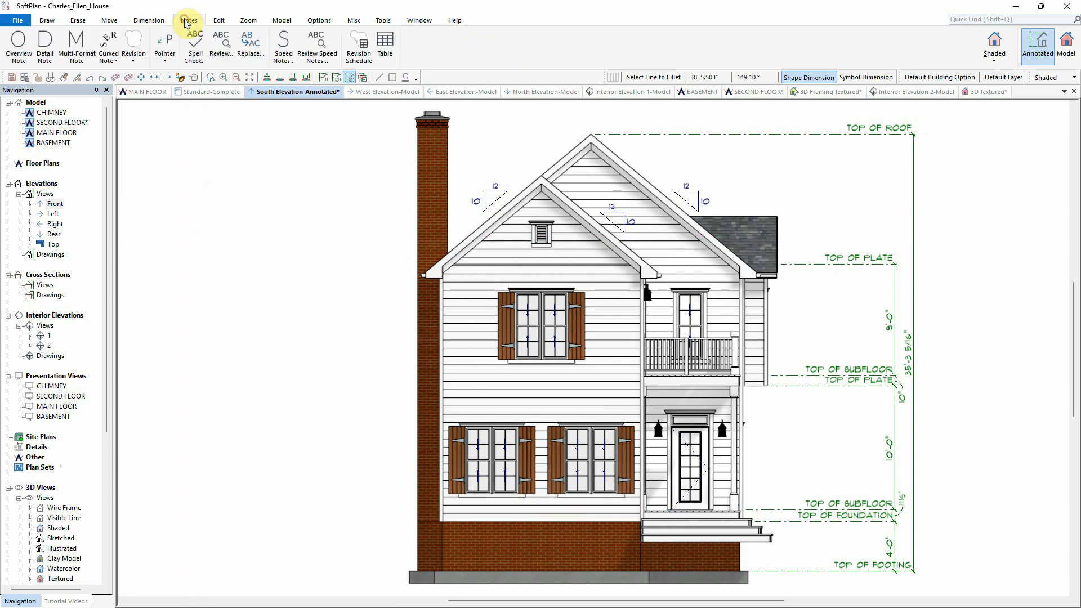
{"action": "left_click", "coordinate": [50, 45]}
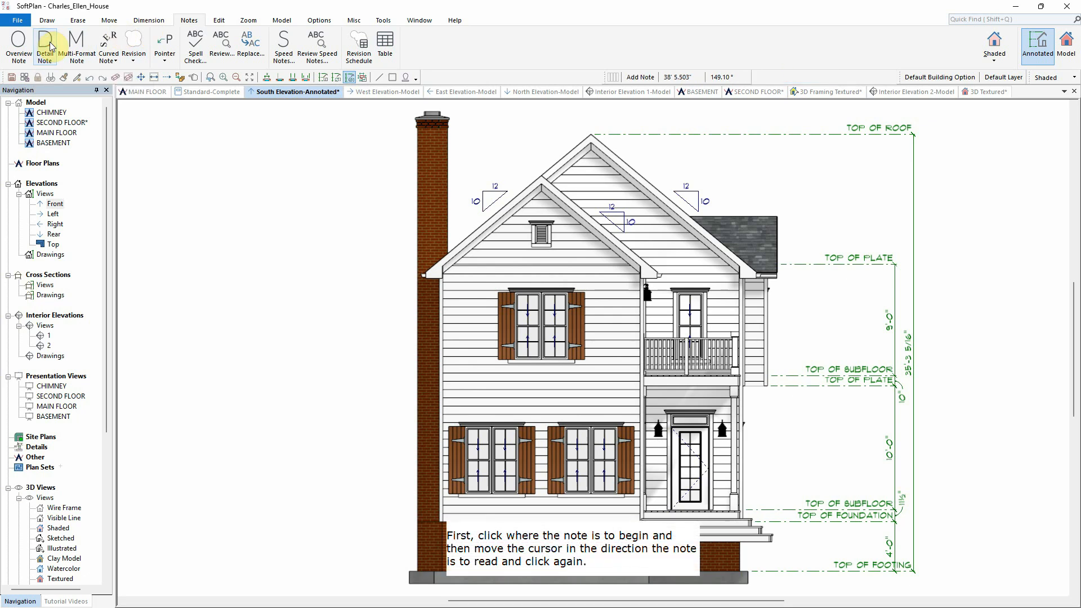
{"action": "left_click", "coordinate": [194, 232]}
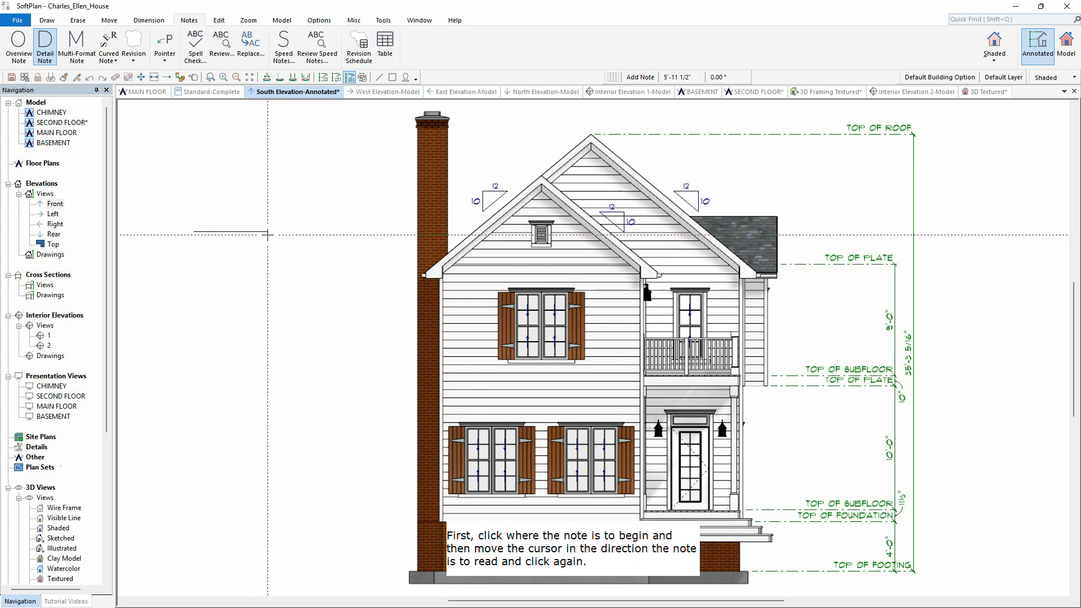
{"action": "left_click", "coordinate": [268, 235]}
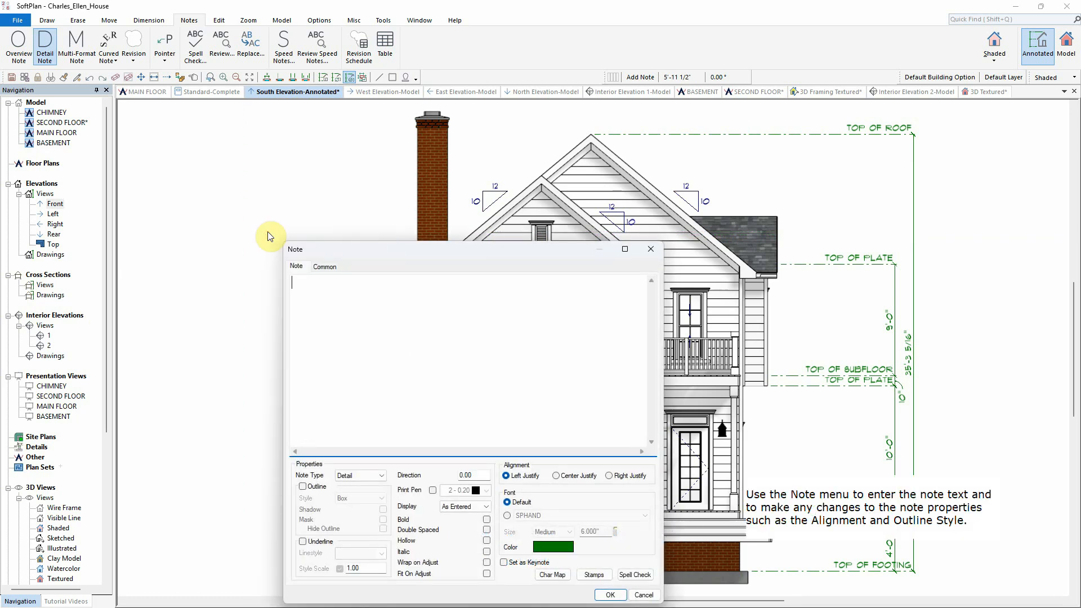
{"action": "type", "text": "ARCHITECTURAL "}
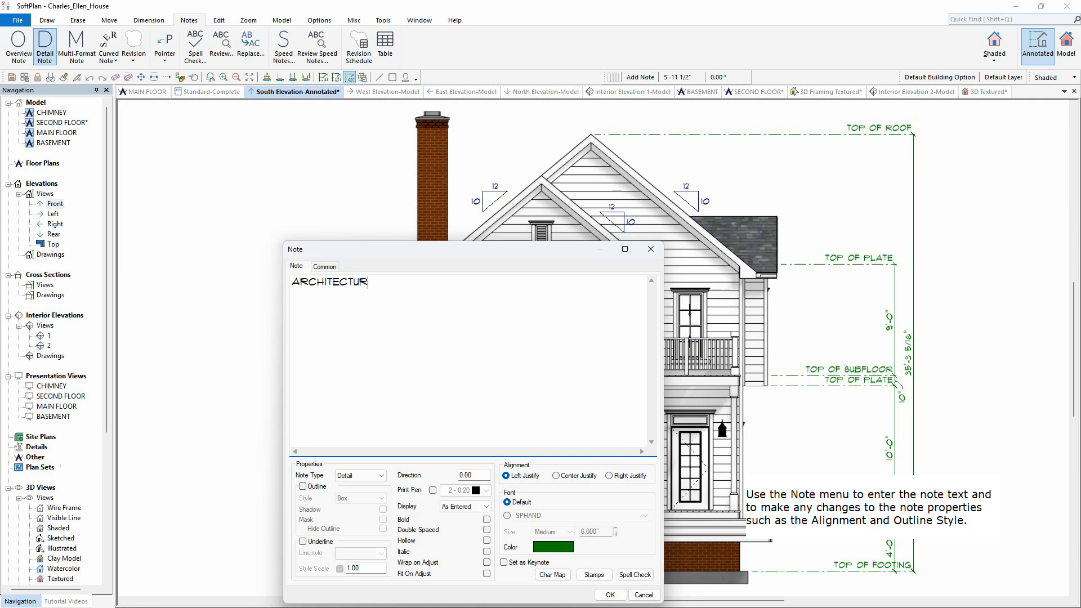
{"action": "type", "text": "SHINGLE ROOF W/"}
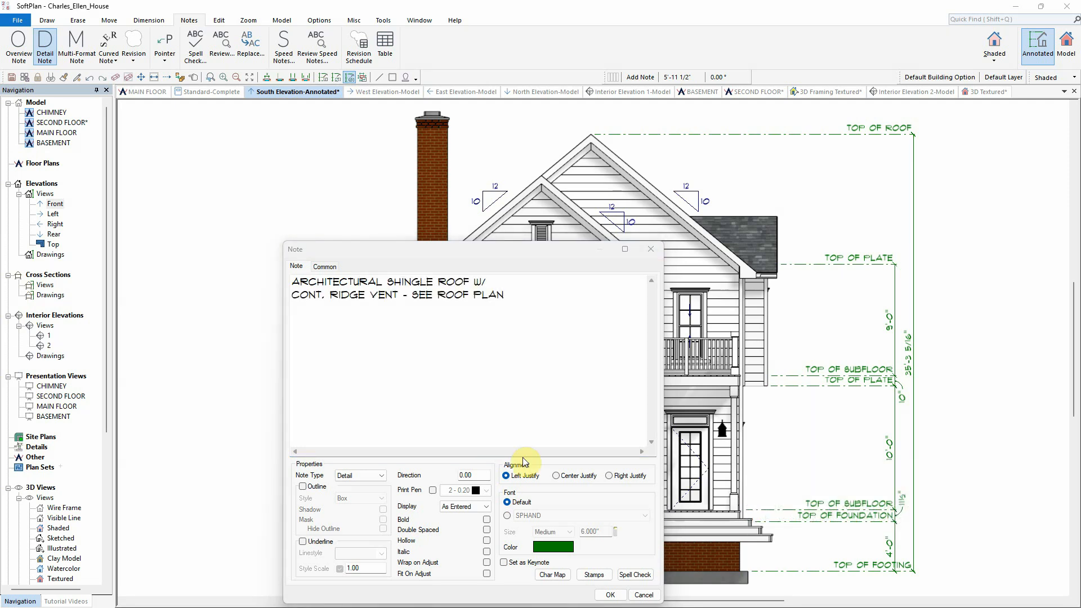
Right-justify the shingle roof note and give it a Right Bar outline
{"action": "left_click", "coordinate": [610, 477]}
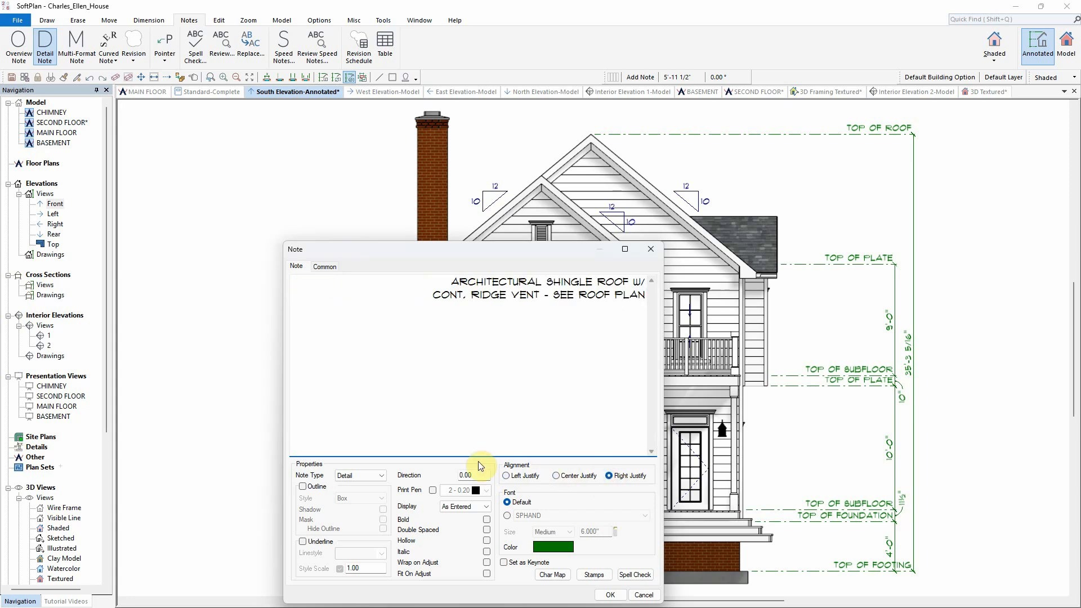
{"action": "left_click", "coordinate": [317, 488]}
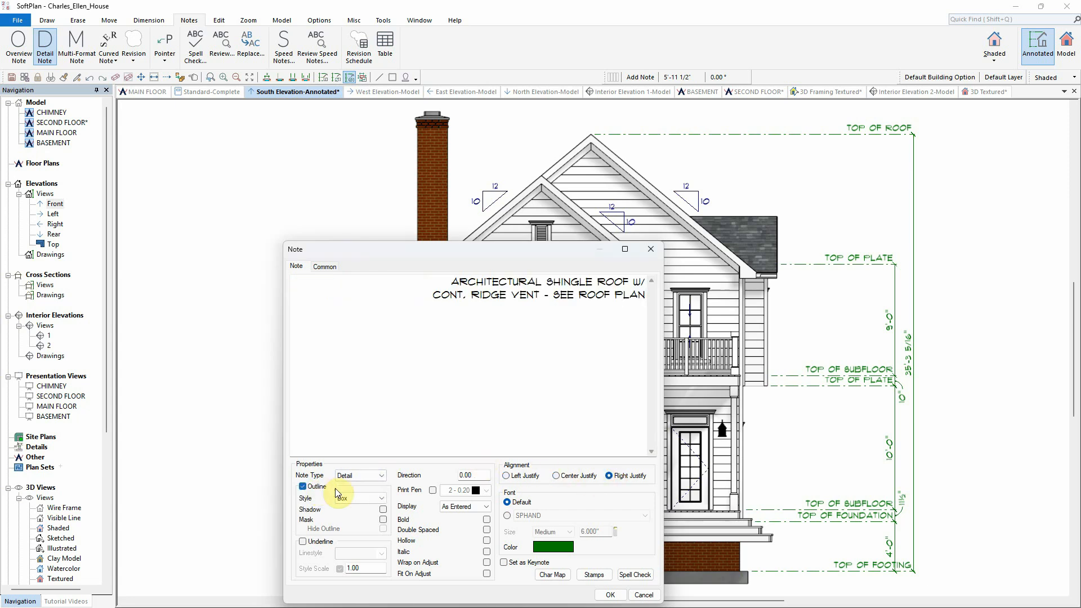
{"action": "left_click", "coordinate": [356, 499]}
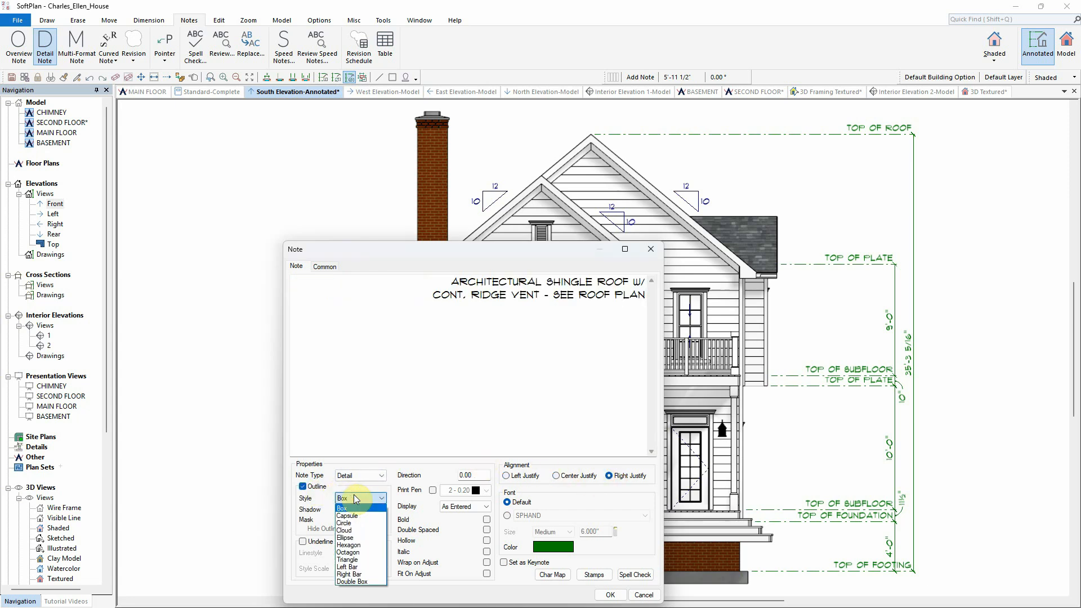
{"action": "left_click", "coordinate": [360, 575]}
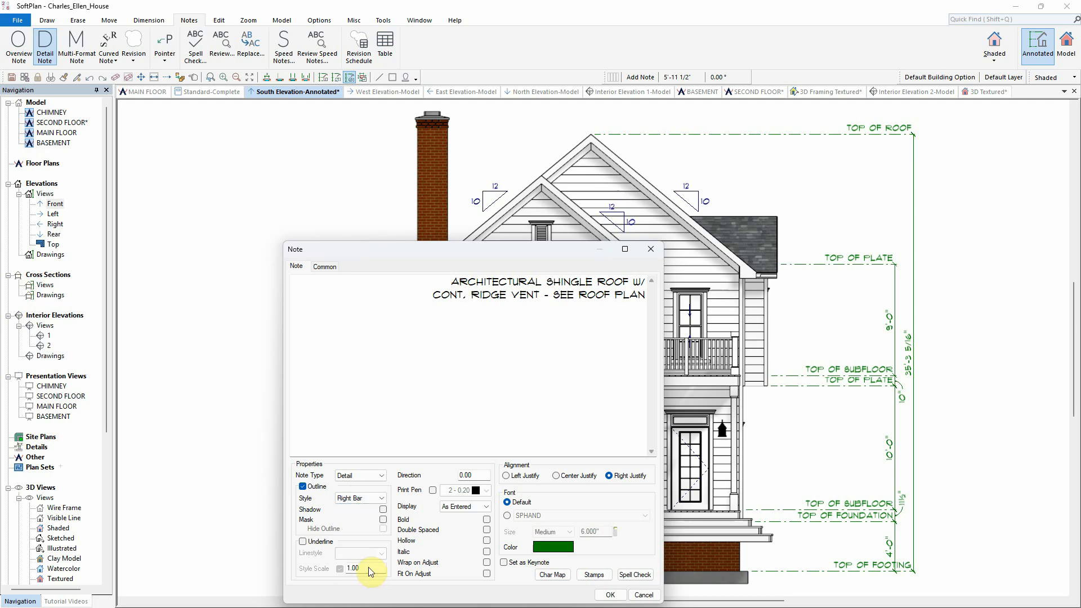
{"action": "left_click", "coordinate": [610, 595]}
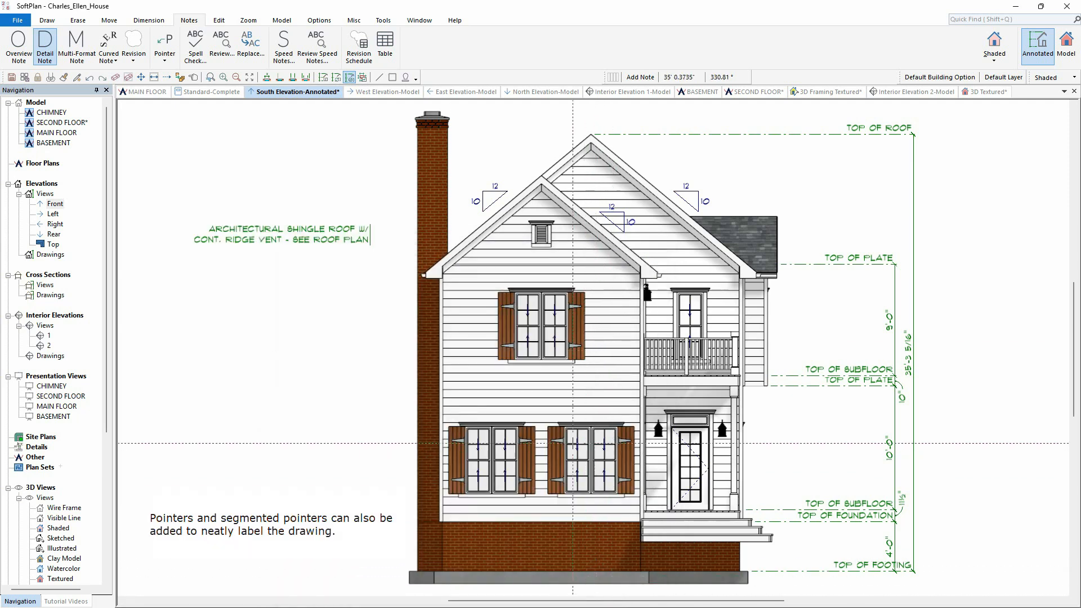
Draw a straight horizontal pointer from the shingle roof note's bar to the right slope of the taller gable roof
{"action": "left_click", "coordinate": [168, 45]}
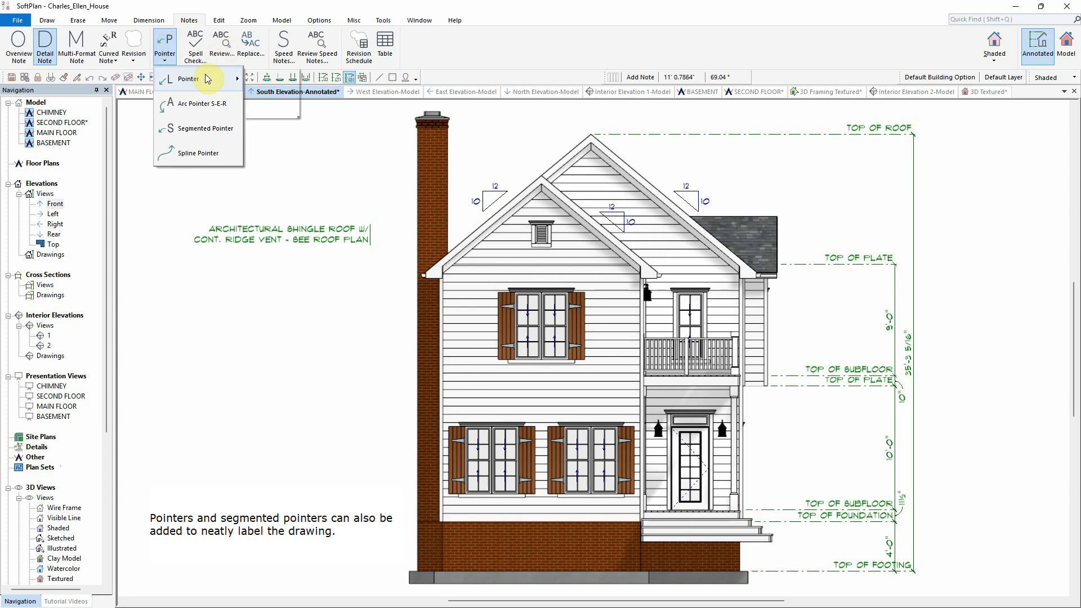
{"action": "mouse_move", "coordinate": [207, 79]}
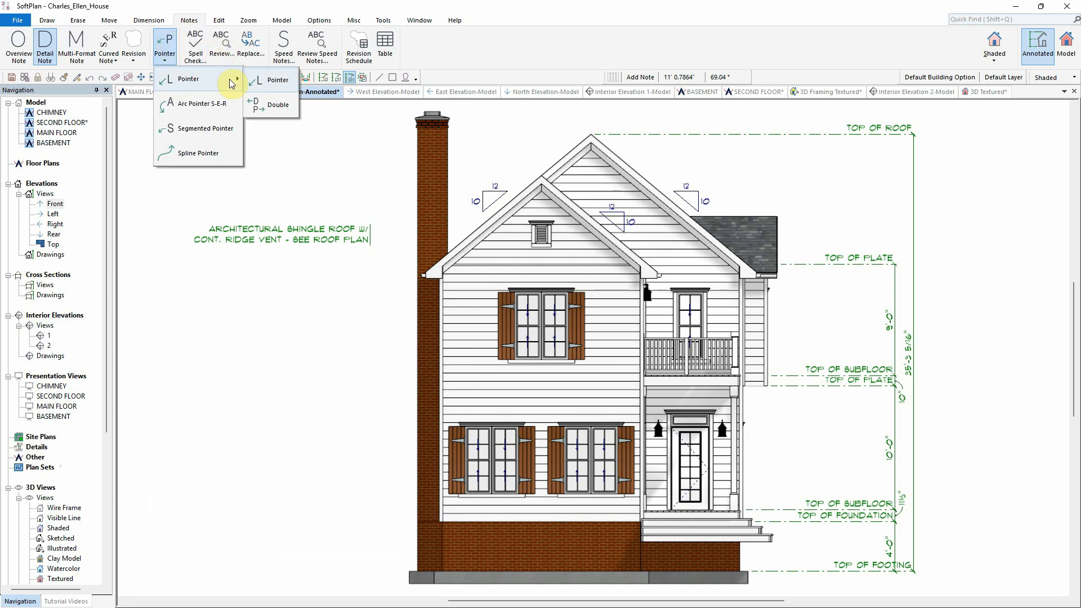
{"action": "left_click", "coordinate": [271, 80]}
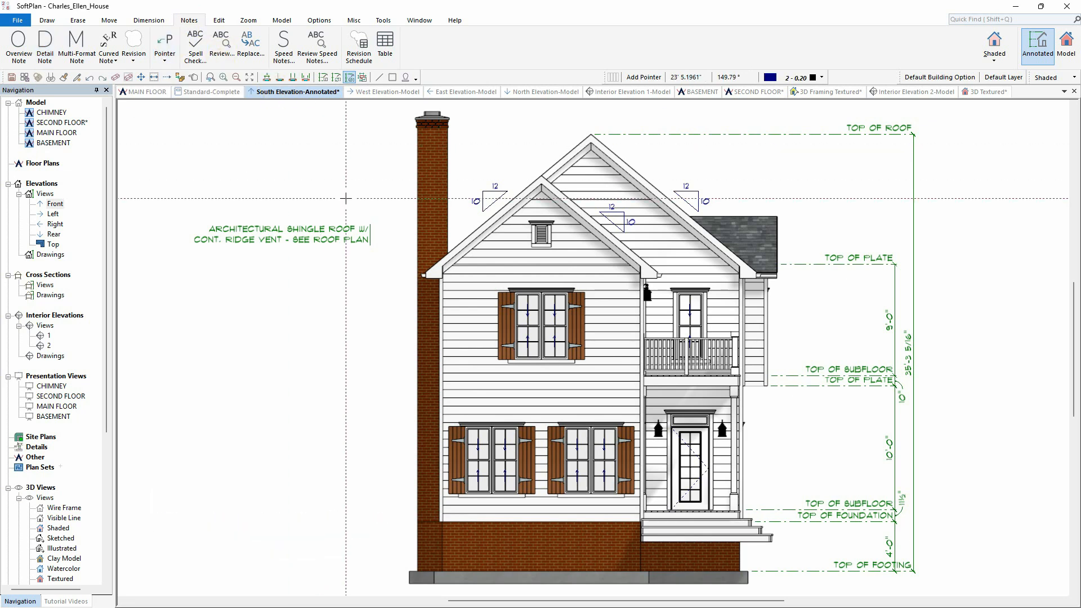
{"action": "left_click", "coordinate": [373, 235]}
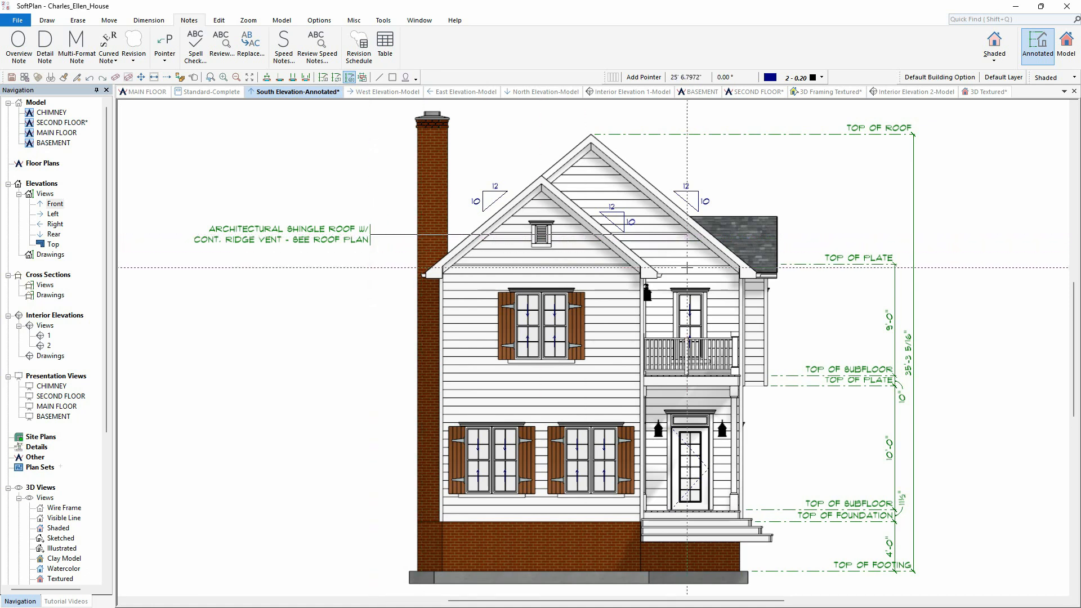
{"action": "left_click", "coordinate": [701, 235]}
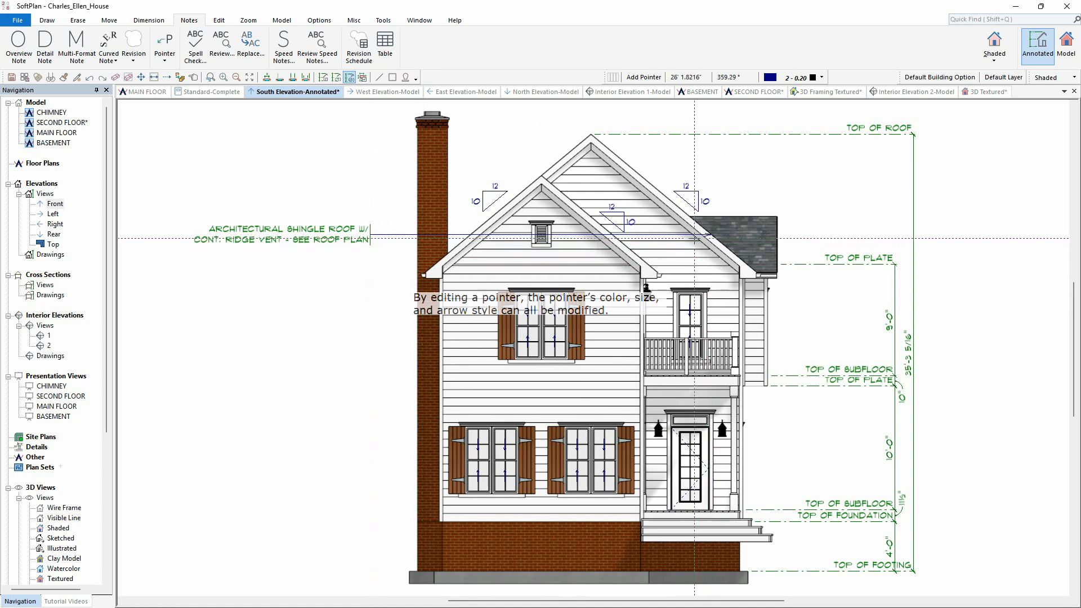
Change the roof note pointer's style to Filled Arrow
{"action": "right_click", "coordinate": [695, 236]}
{"action": "left_click", "coordinate": [726, 259]}
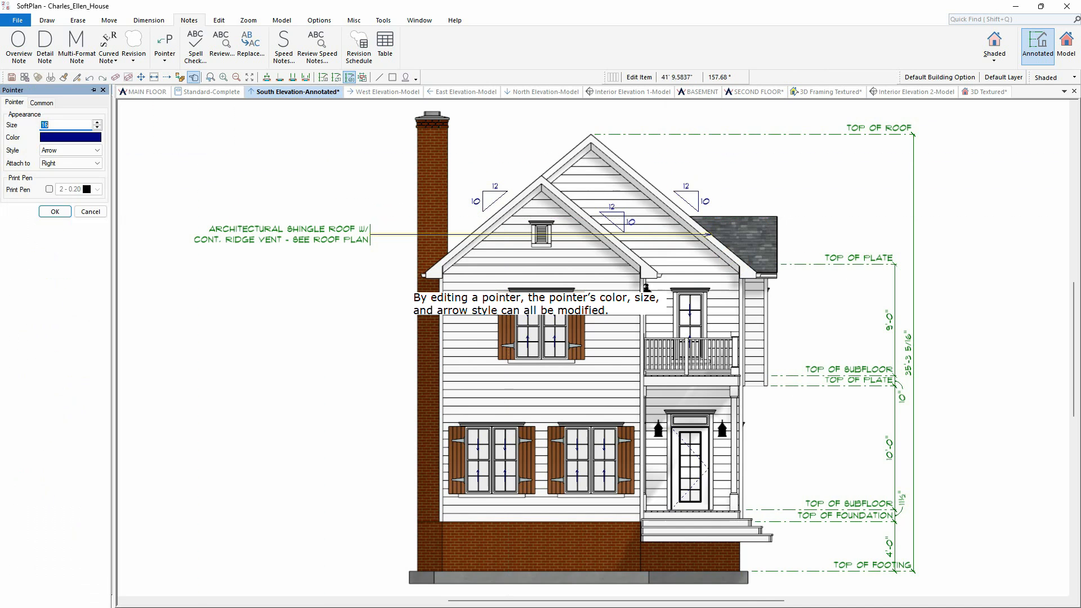
{"action": "left_click", "coordinate": [77, 151]}
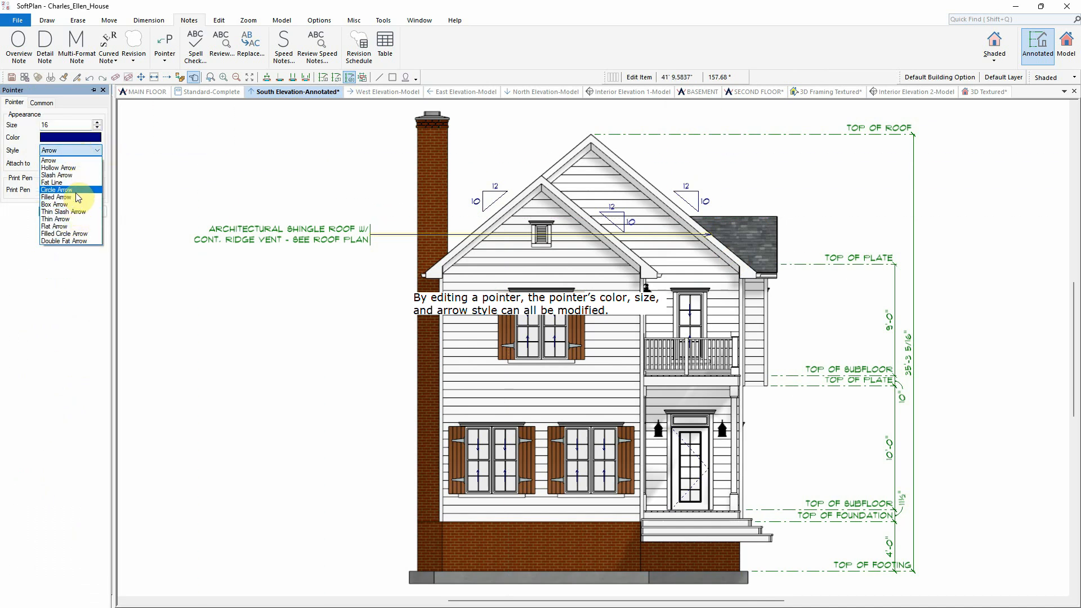
{"action": "key", "text": "Escape"}
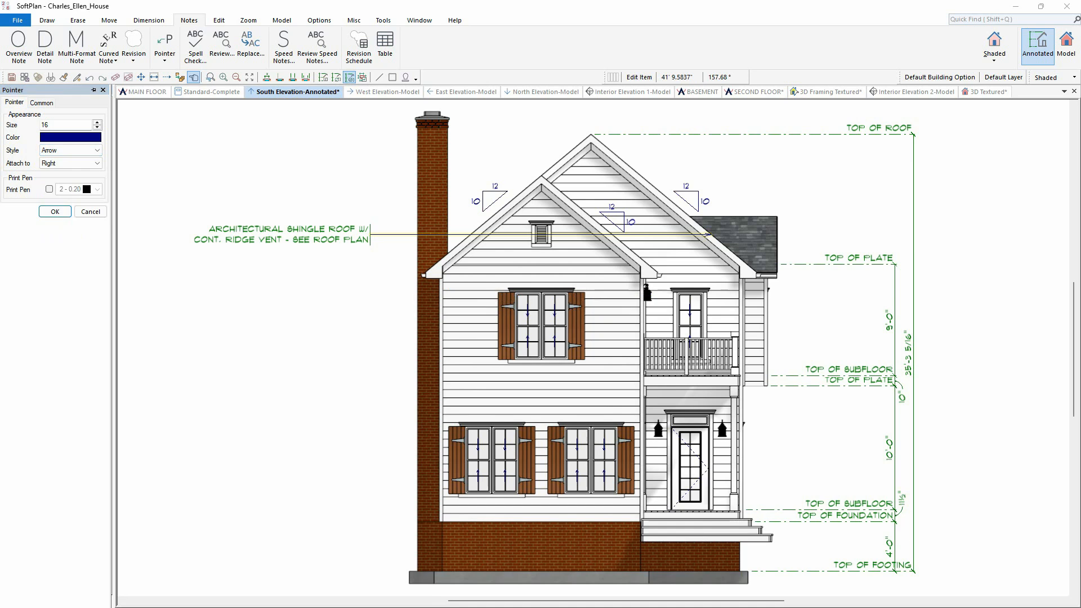
{"action": "left_click", "coordinate": [86, 153]}
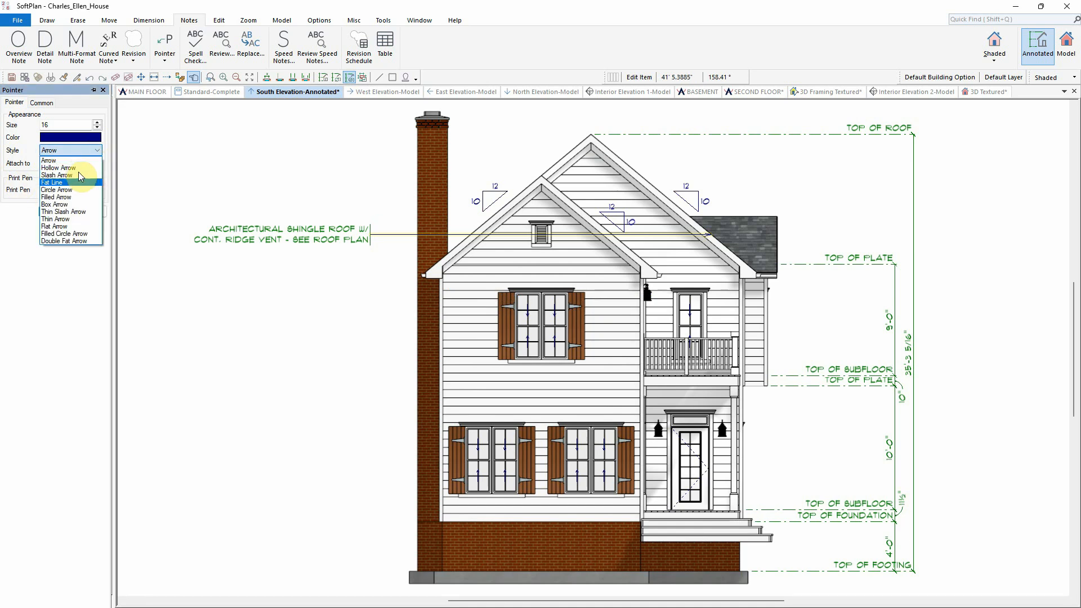
{"action": "left_click", "coordinate": [76, 196]}
{"action": "left_click", "coordinate": [54, 212]}
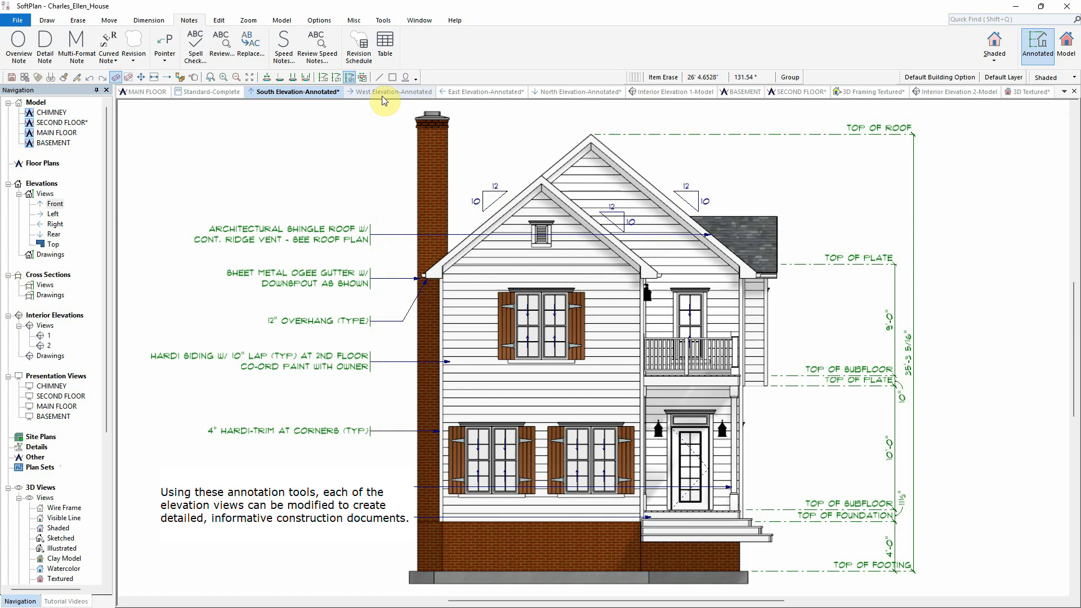
Review the annotated west, east and north elevations, and return to the south elevation
{"action": "left_click", "coordinate": [382, 93]}
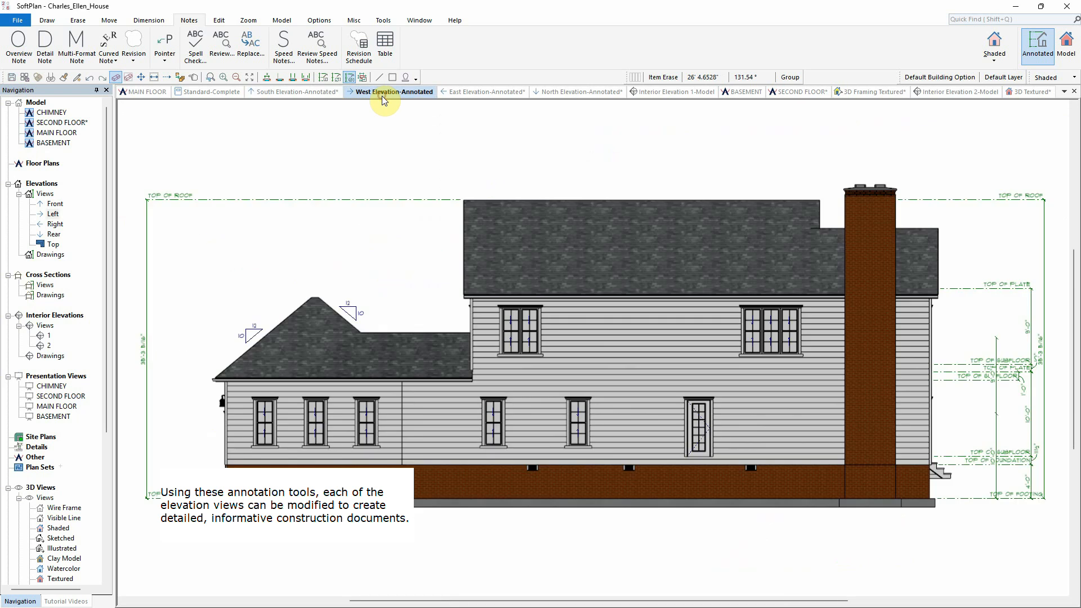
{"action": "left_click", "coordinate": [488, 92]}
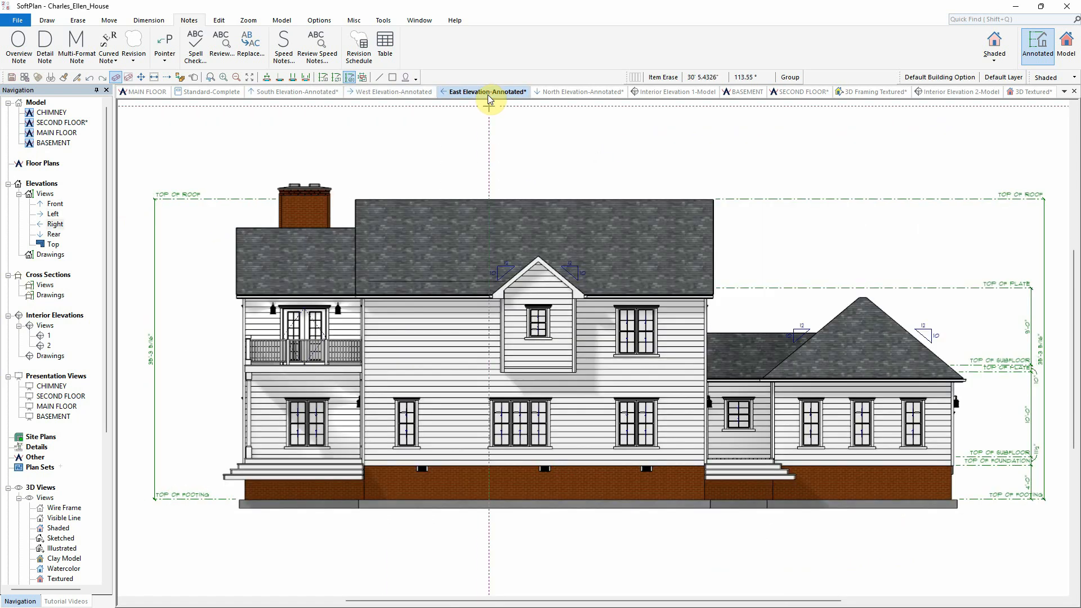
{"action": "left_click", "coordinate": [585, 92]}
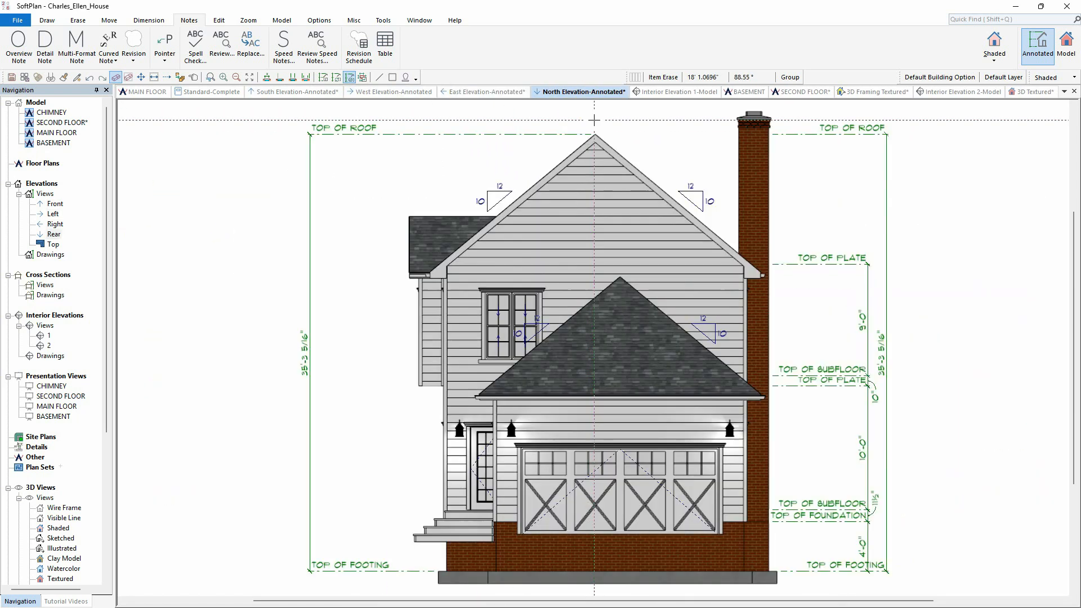
{"action": "left_click", "coordinate": [296, 92]}
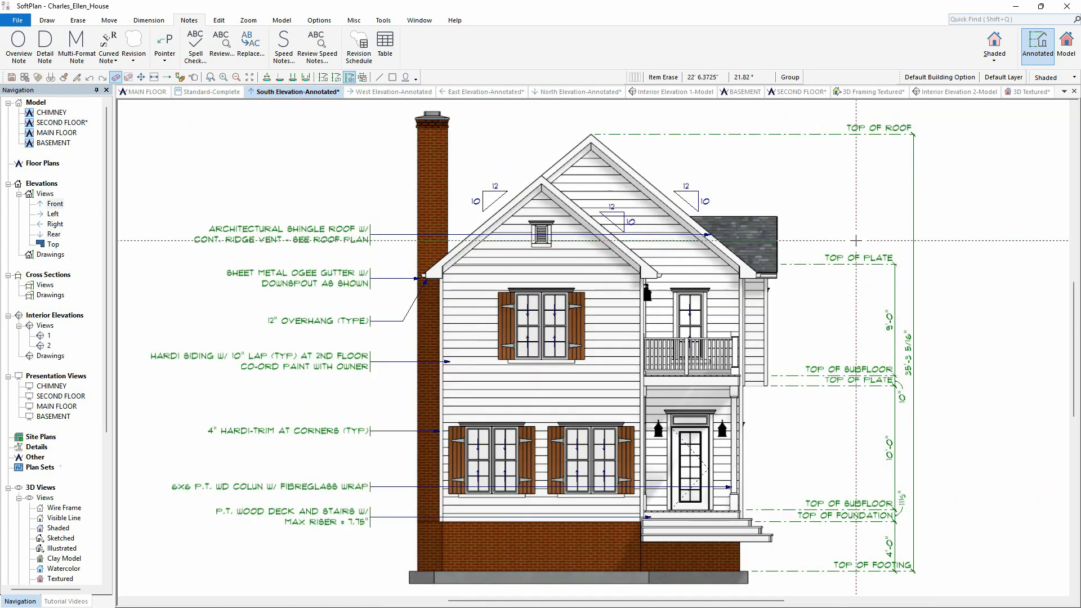